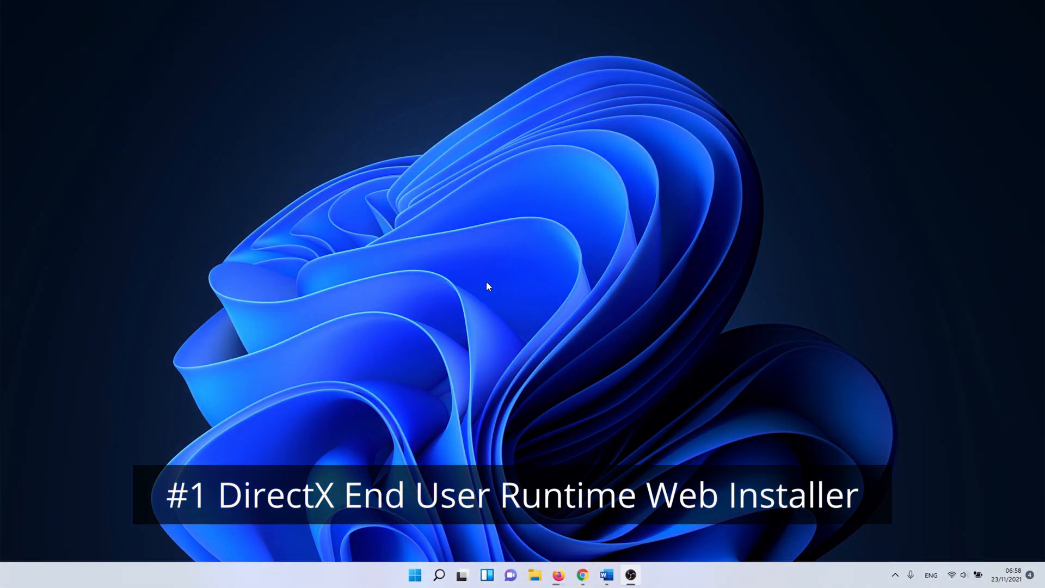
Step: Download the DirectX End-User Runtime Web Installer and launch dxwebsetup.exe
left_click(582, 575)
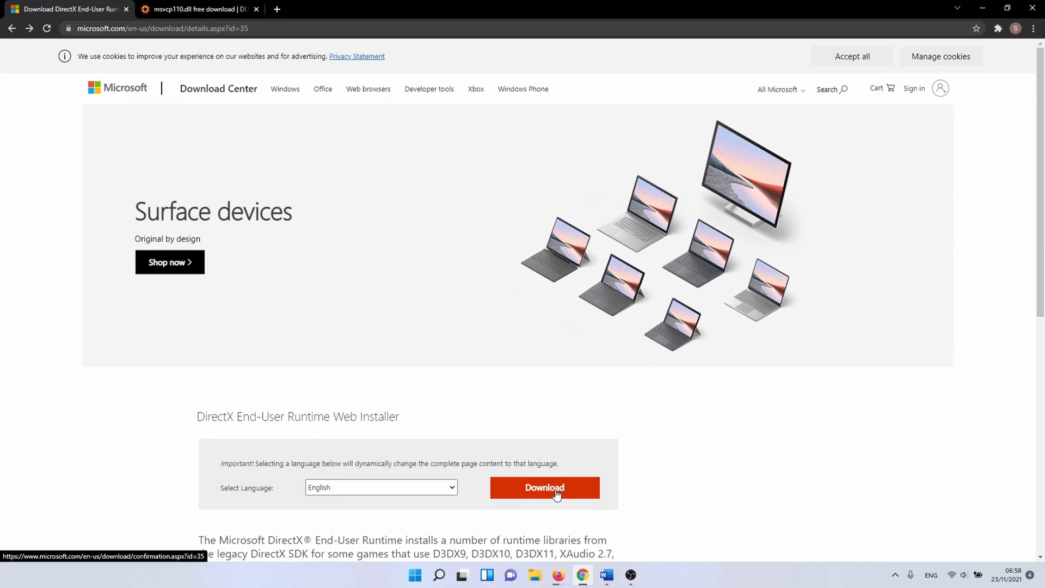
left_click(557, 494)
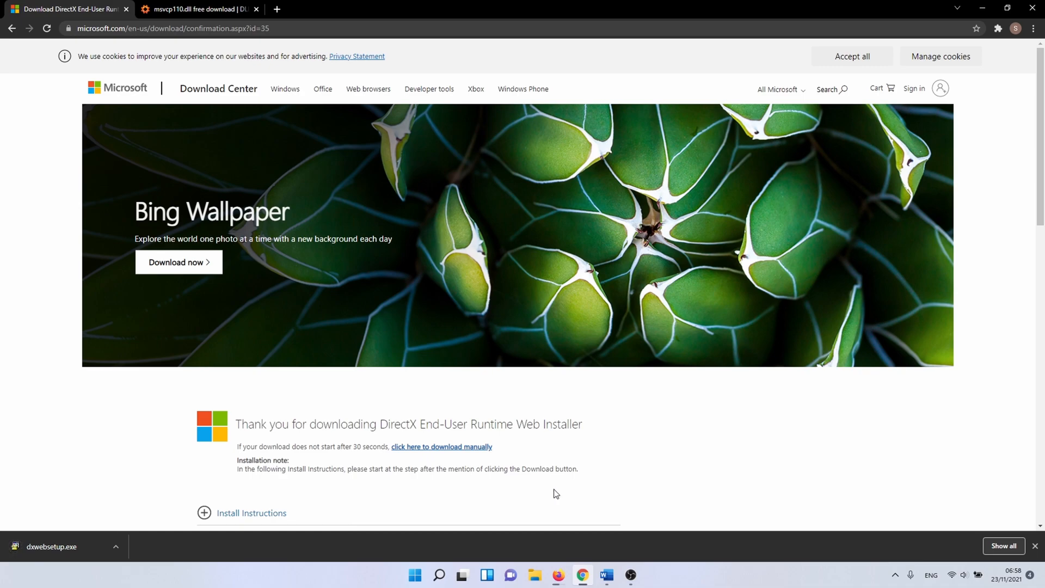
left_click(76, 544)
Step: Accept the DirectX licence, decline the Bing Bar, and install the runtime components
mouse_move(218, 46)
left_mouse_down()
mouse_move(426, 174)
mouse_move(519, 215)
left_mouse_up()
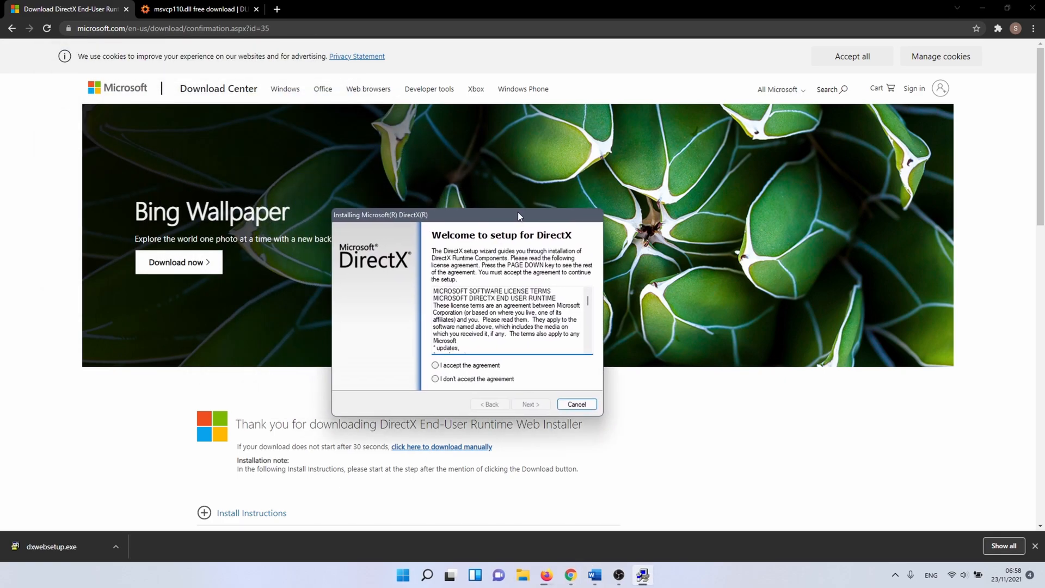
left_click(436, 365)
left_click(531, 404)
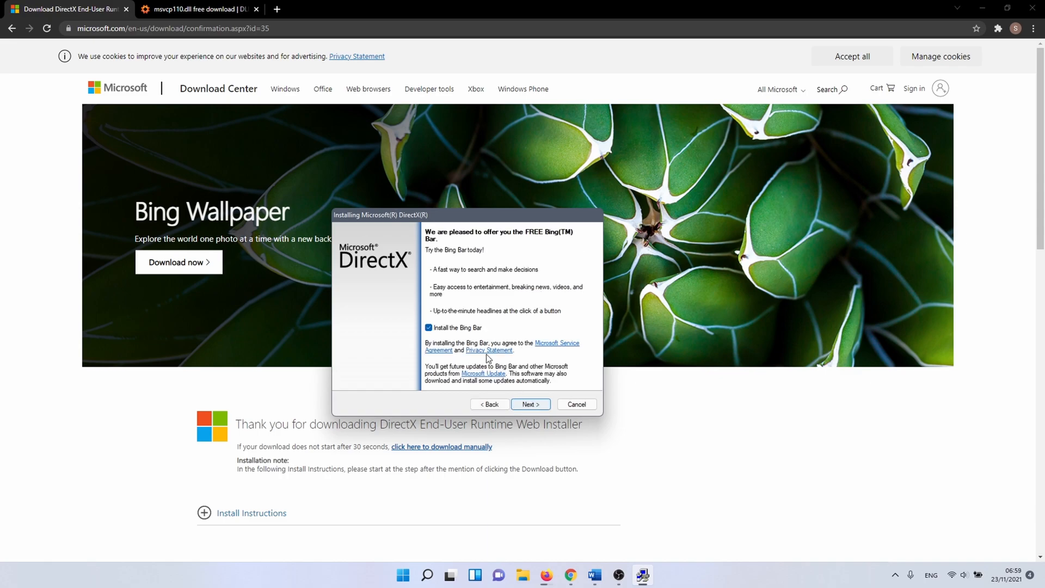
left_click(429, 328)
left_click(531, 404)
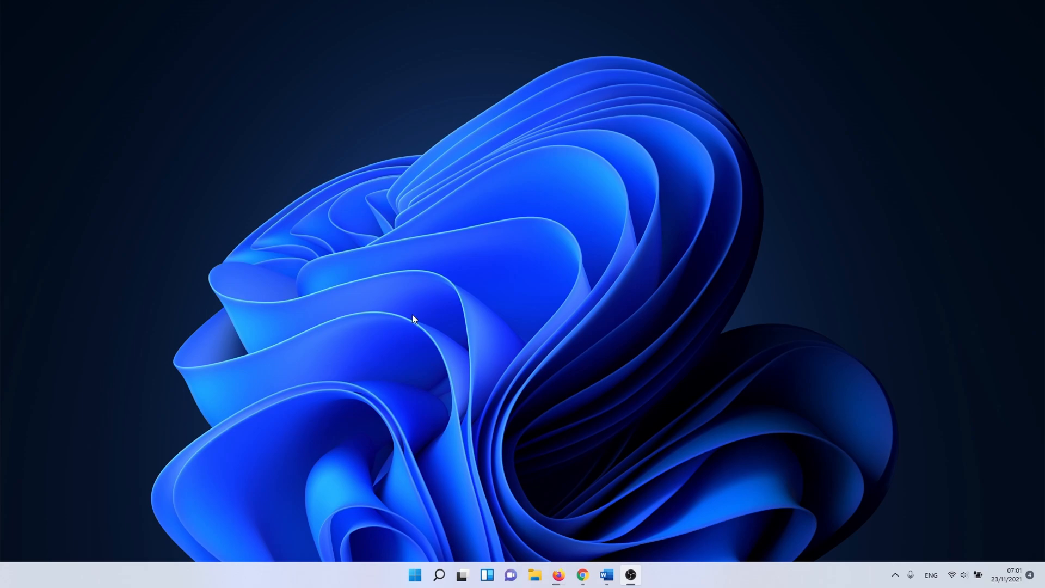
Step: Start downloading the 2021-11 cumulative update KB5007262 from Windows Update
left_click(416, 574)
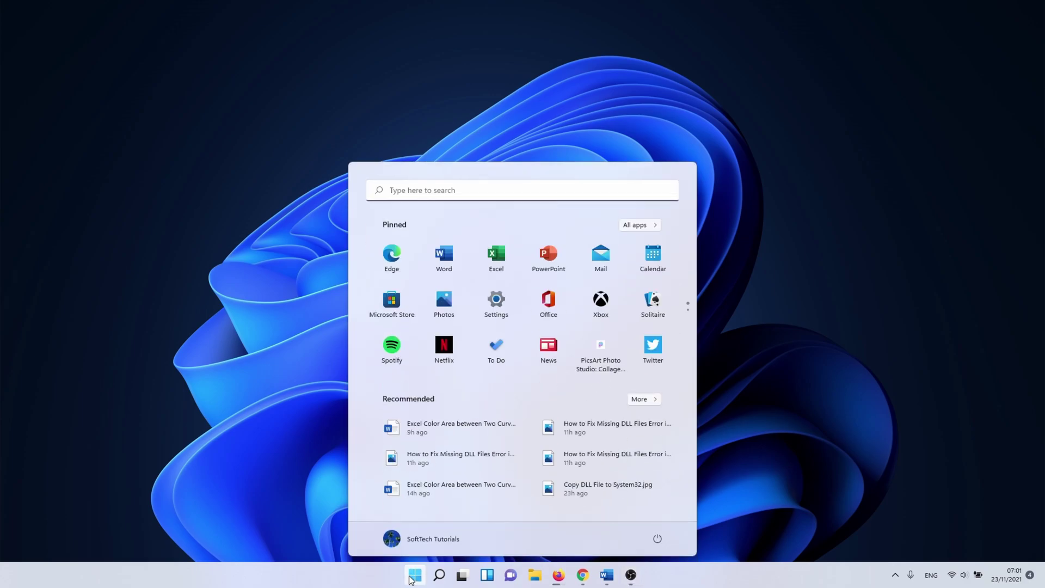
left_click(495, 304)
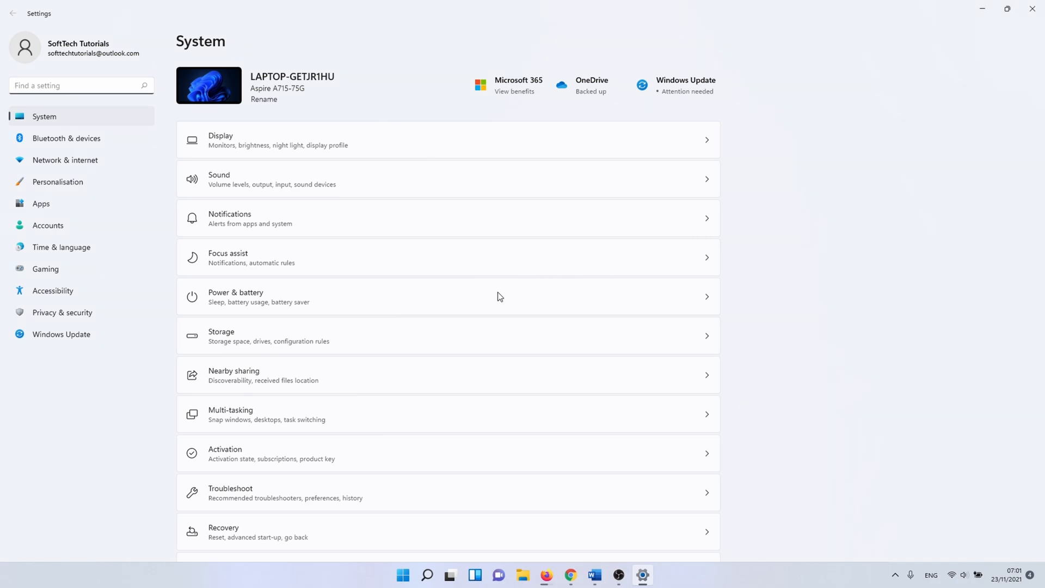
left_click(52, 336)
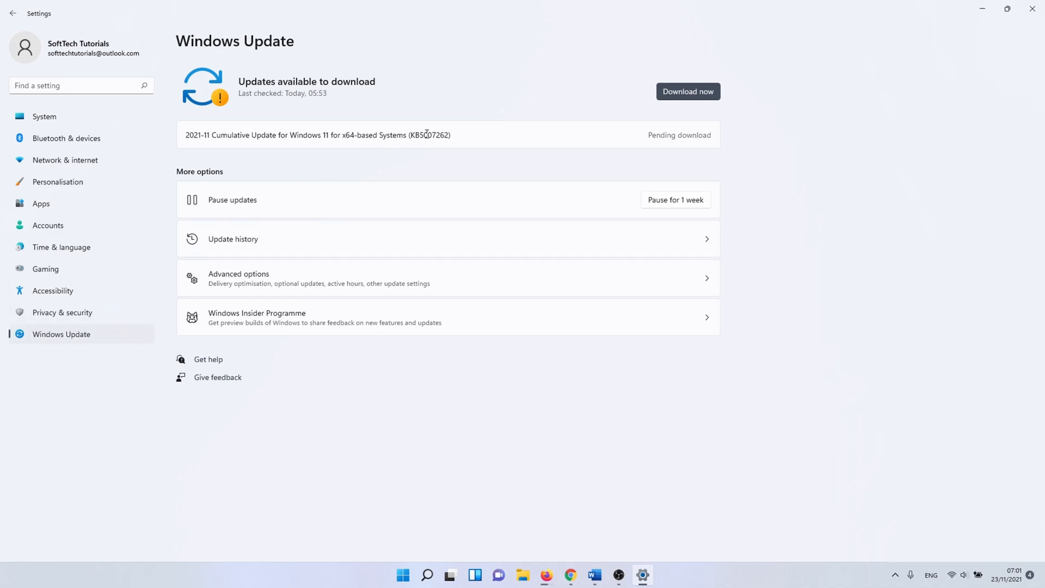
left_click(662, 96)
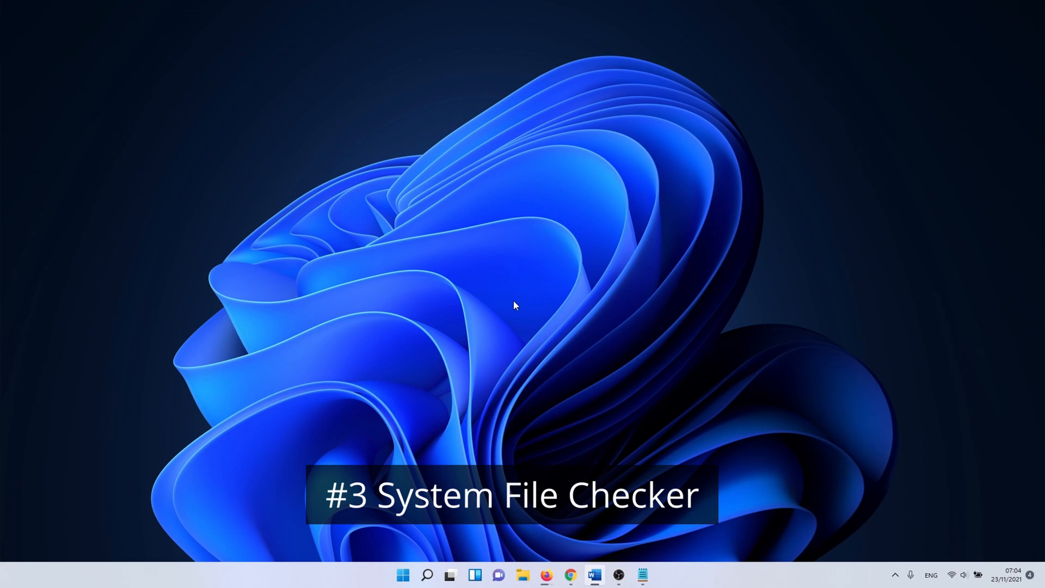
Step: Launch Command Prompt as administrator from a cmd search
left_click(427, 574)
type("cmd")
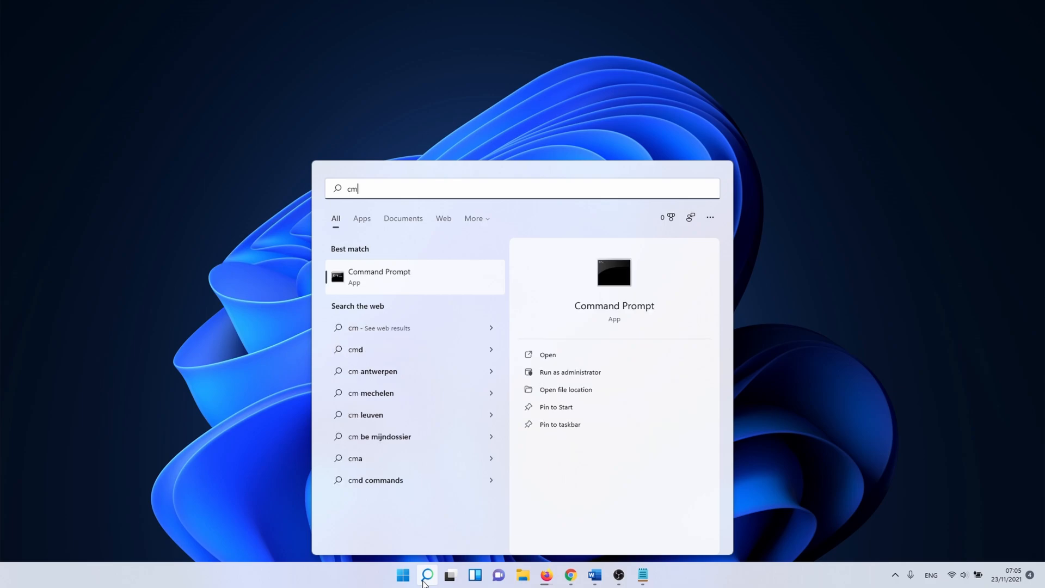
right_click(404, 278)
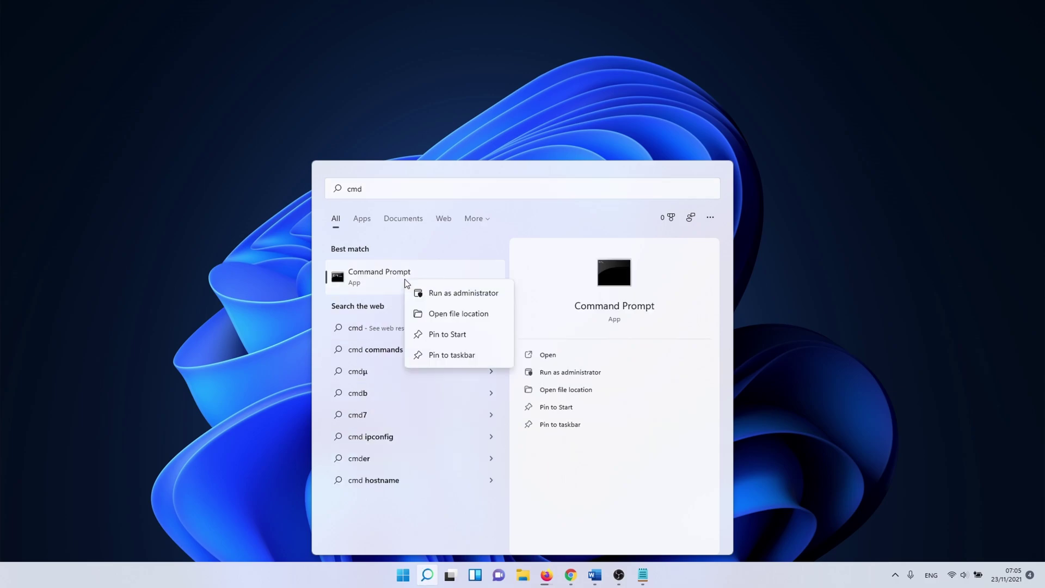
left_click(462, 298)
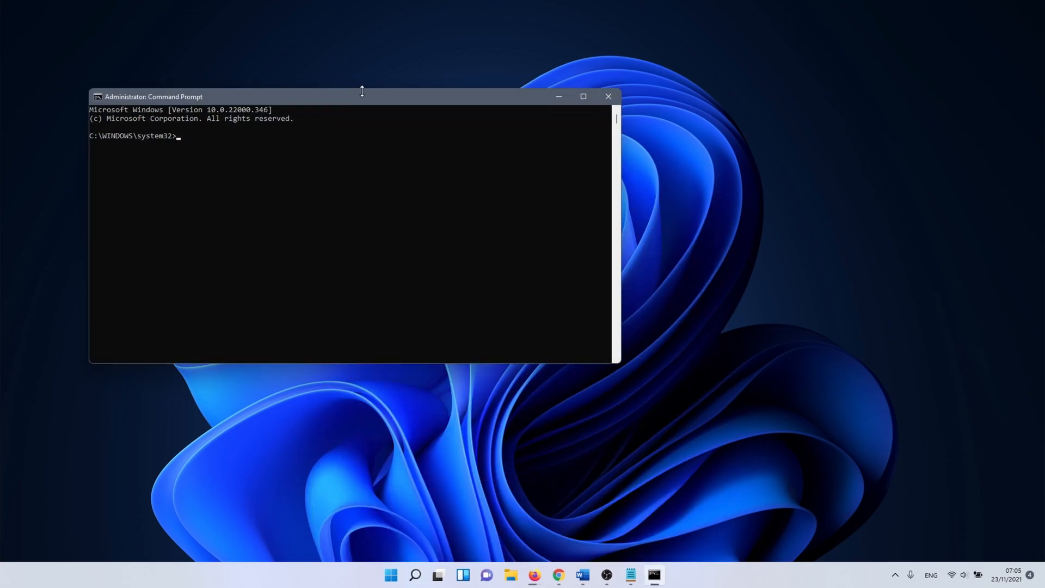
Step: Run sfc /scannow, which reports no integrity violations
left_click_drag(359, 92, 494, 161)
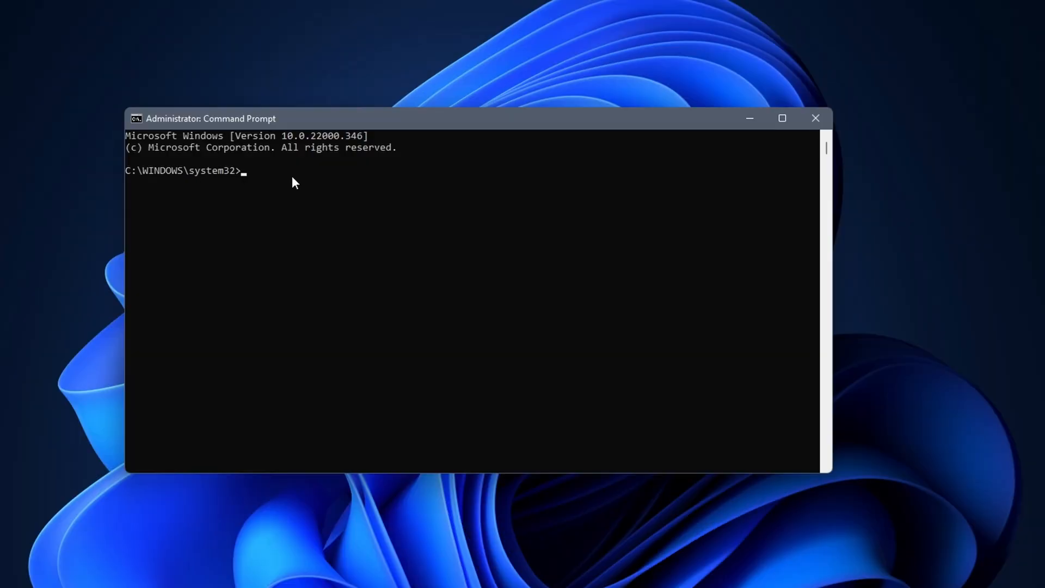
type("sfc /scannow")
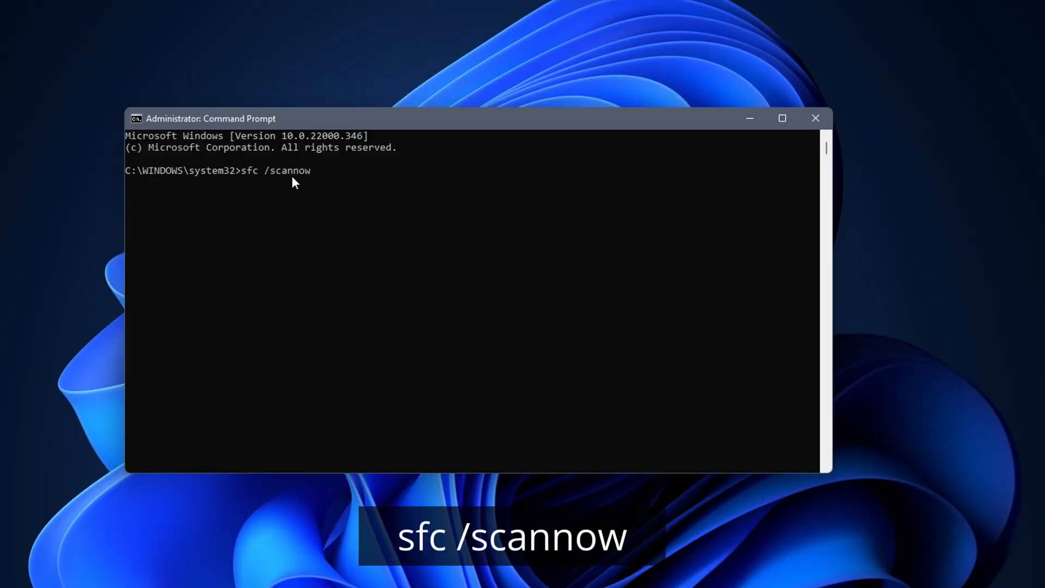
key("Return")
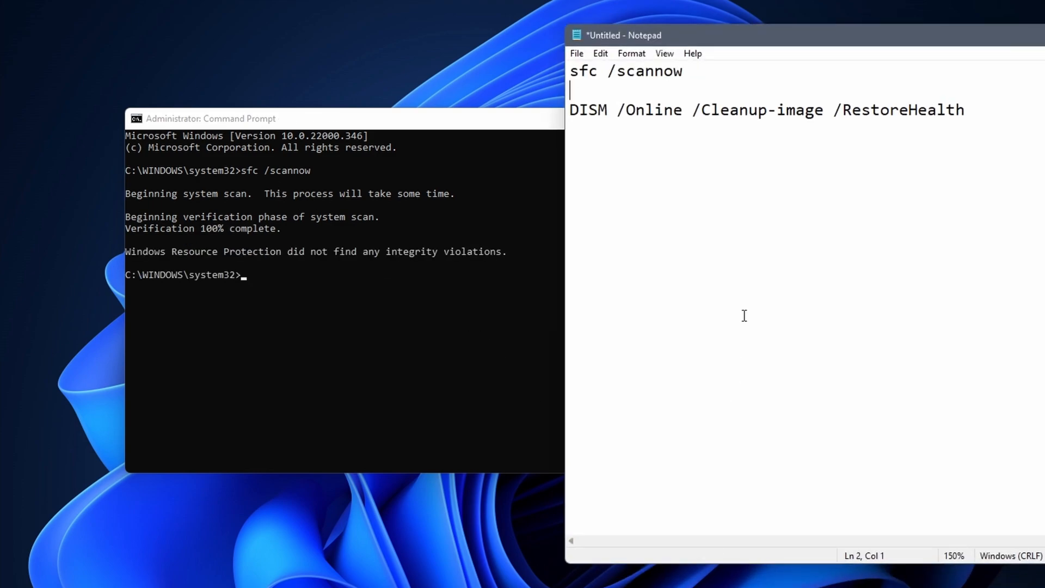
Step: Run DISM /Online /Cleanup-image /RestoreHealth, pasted from the Notepad notes, to completion
left_click_drag(969, 109, 571, 110)
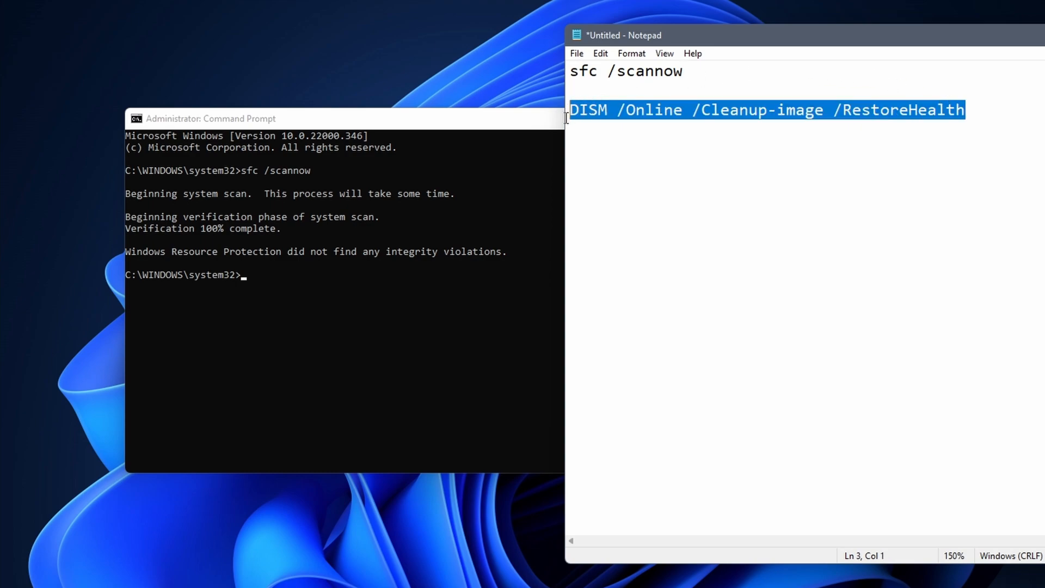
right_click(592, 111)
left_click(631, 158)
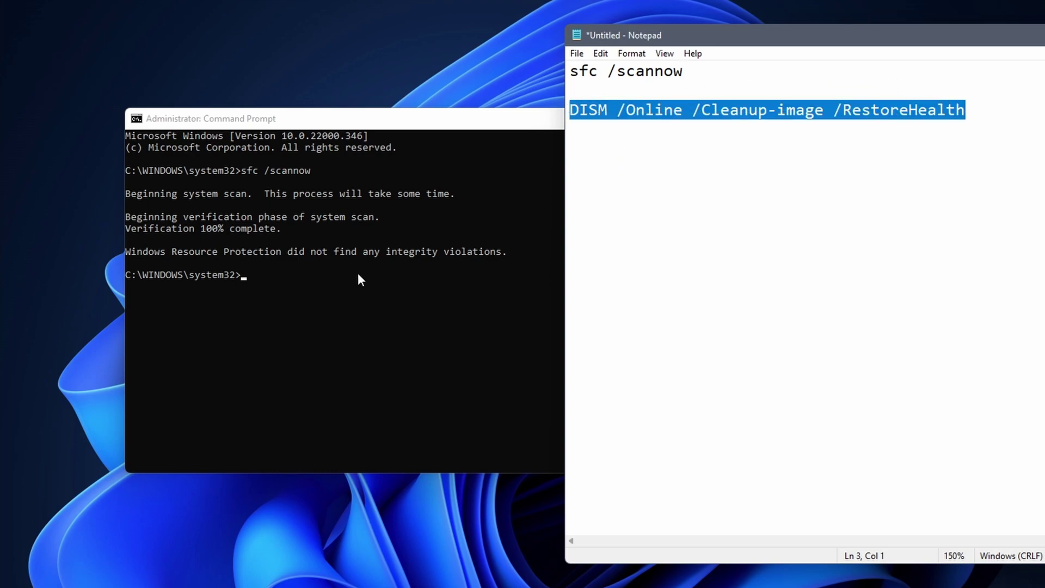
left_click(274, 280)
right_click(274, 280)
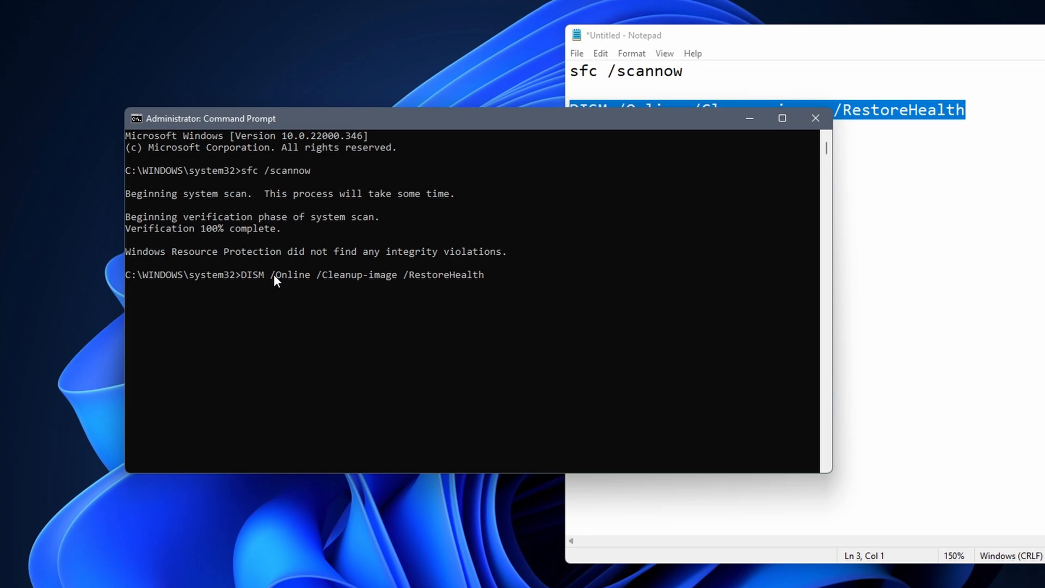
key("Return")
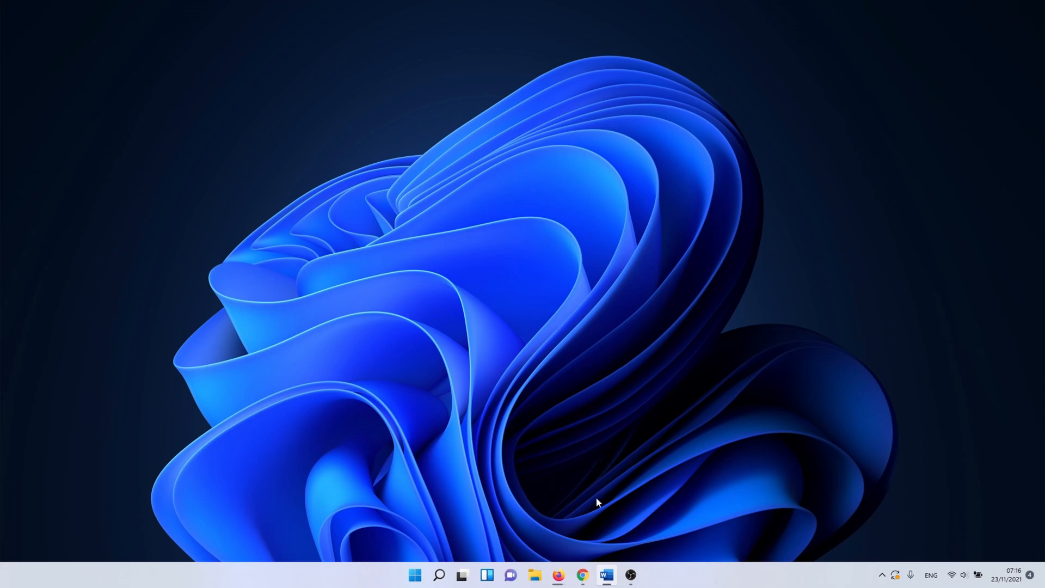
Step: Search msvcp100 on DLL-files.com and download the 64-bit msvcp100.dll version 10.0.40219.473
left_click(582, 575)
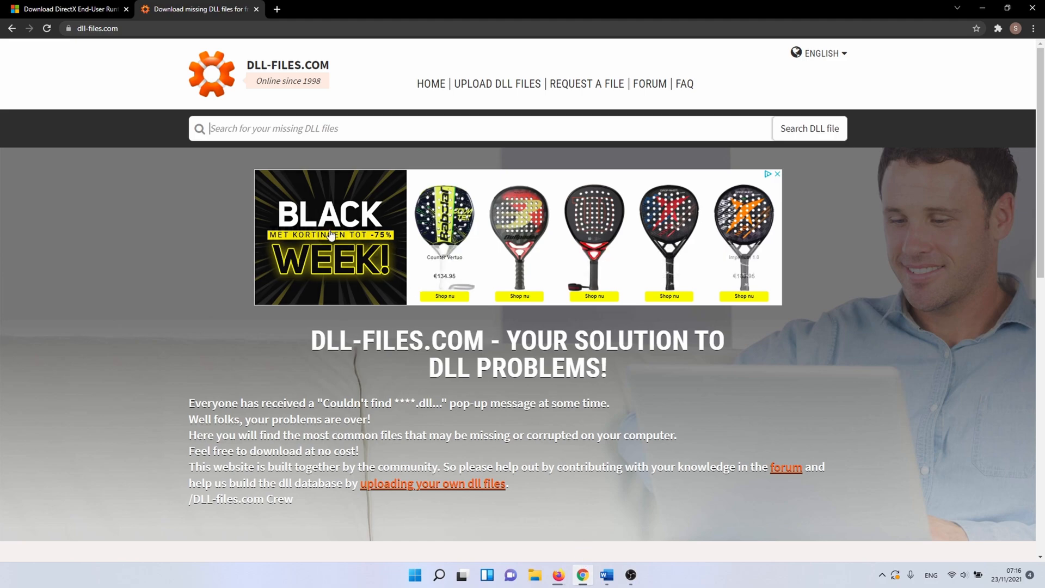
left_click(282, 130)
type("ms")
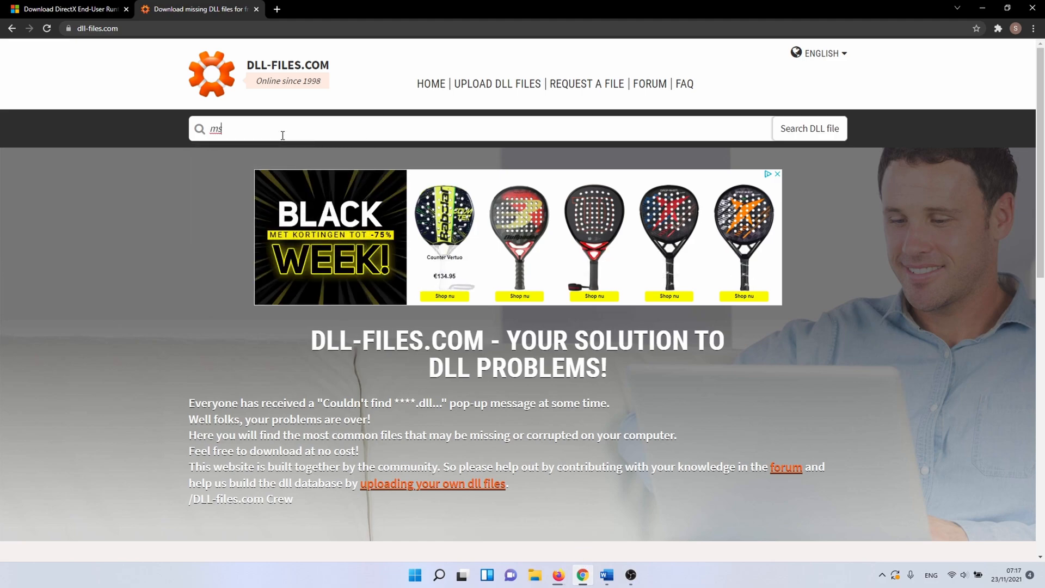
type("vc")
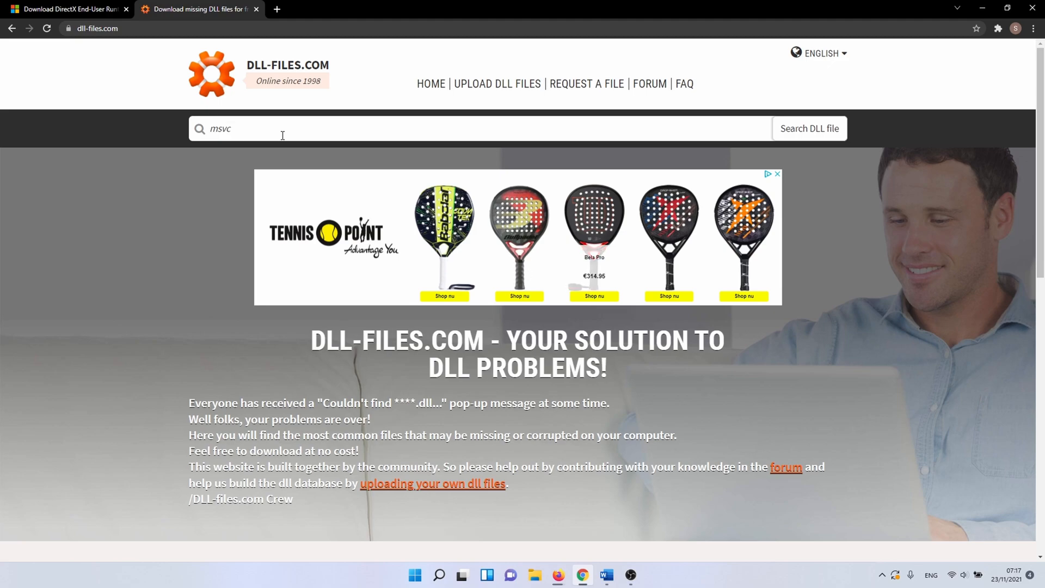
type("p100")
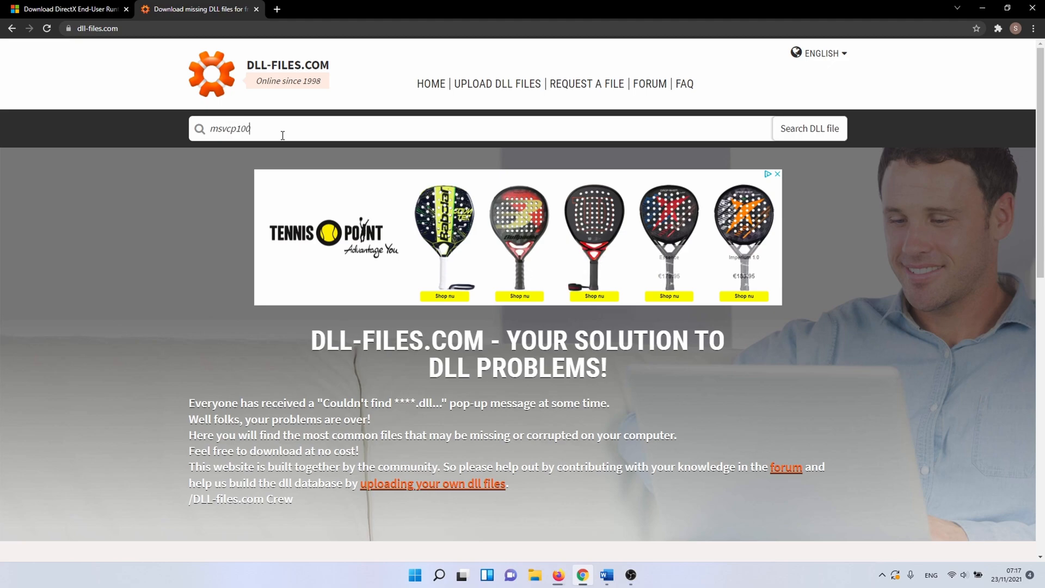
key("Return")
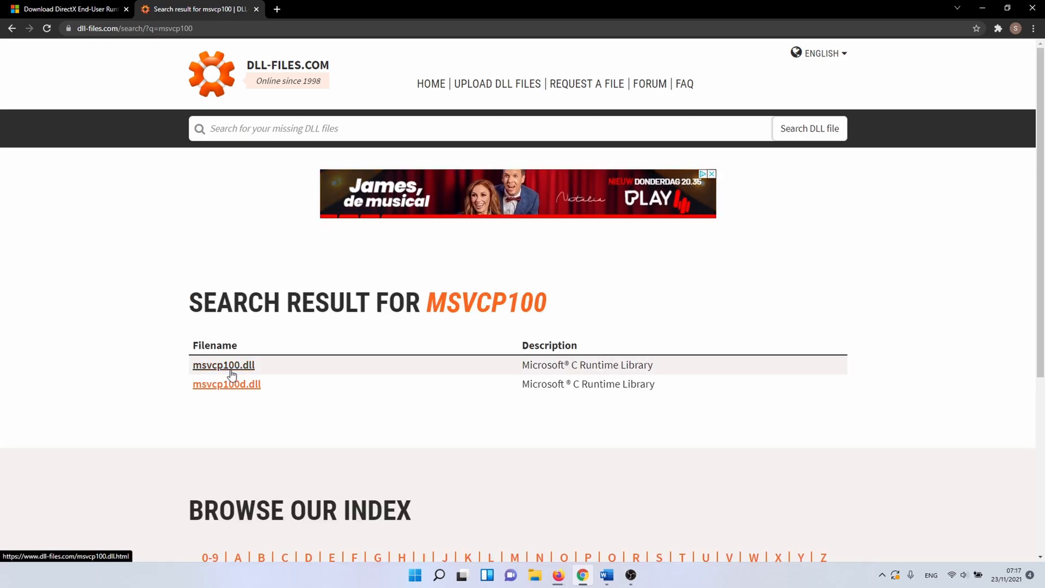
left_click(224, 365)
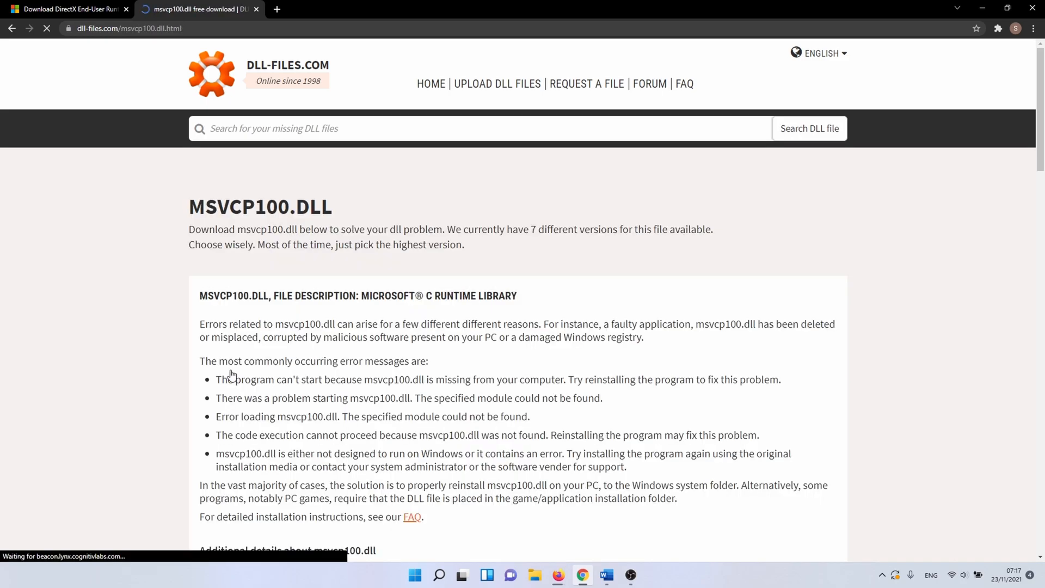
scroll(233, 375, "down", 3)
scroll(232, 374, "down", 5)
scroll(231, 375, "down", 4)
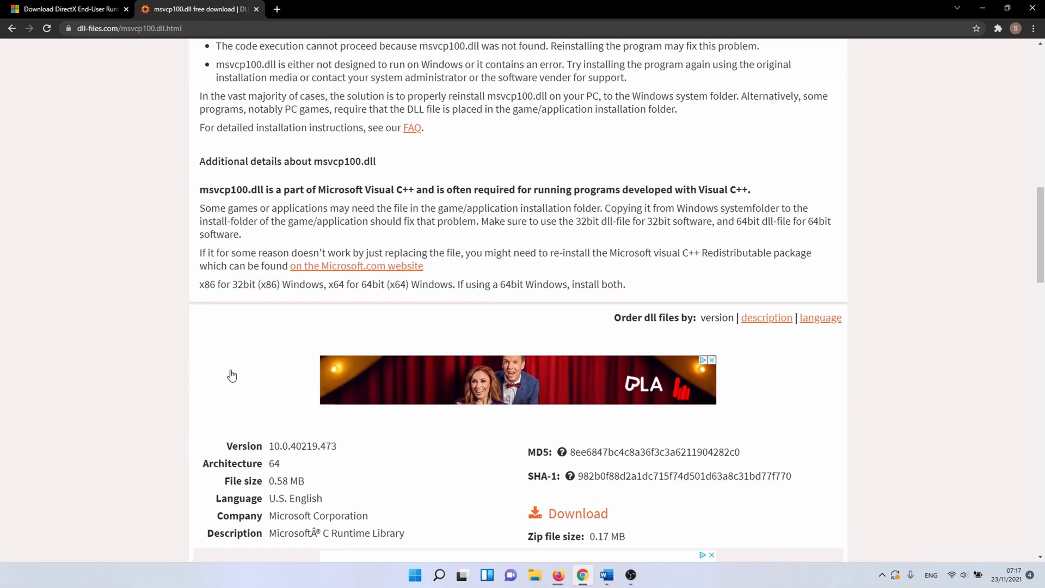
scroll(232, 374, "down", 3)
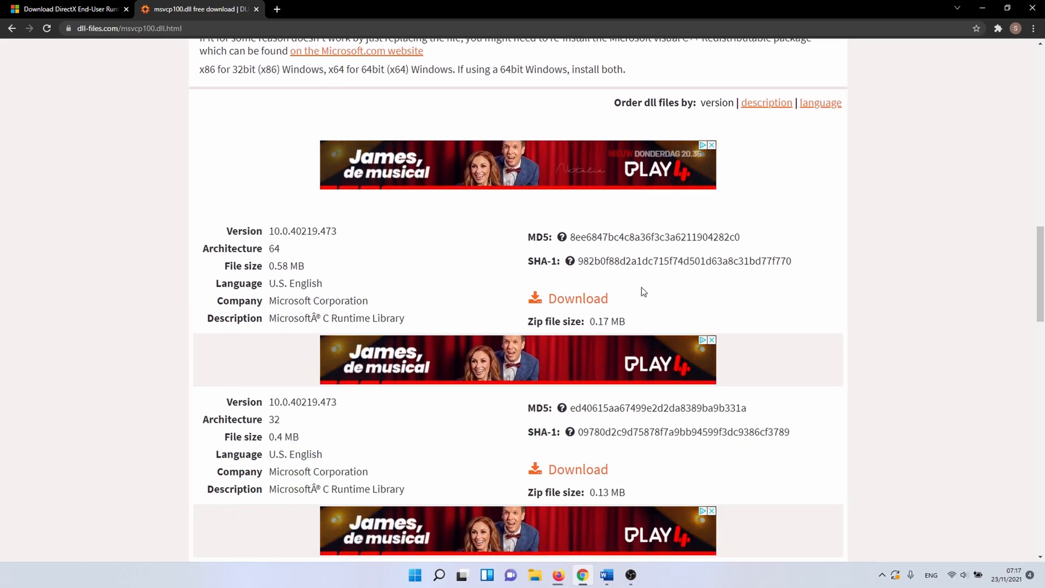
left_click(600, 302)
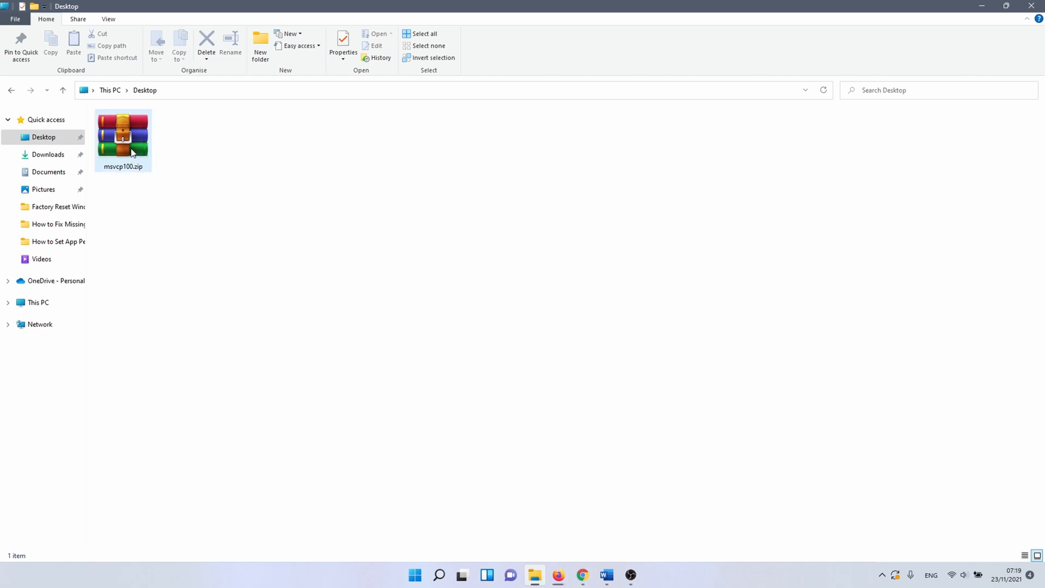
Step: Extract msvcp100.zip onto the Desktop and copy the extracted msvcp100.dll
right_click(132, 152)
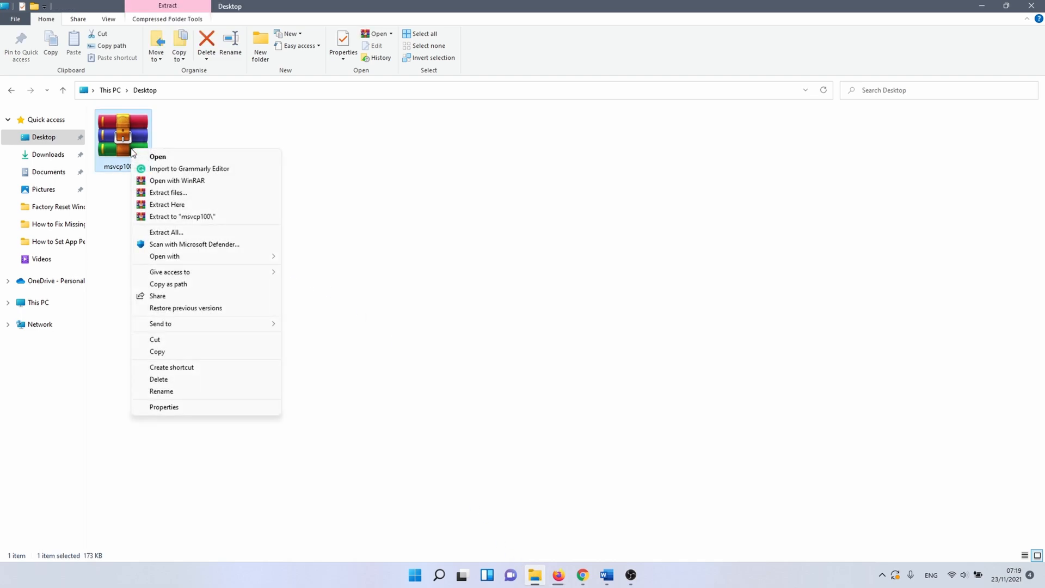
left_click(174, 205)
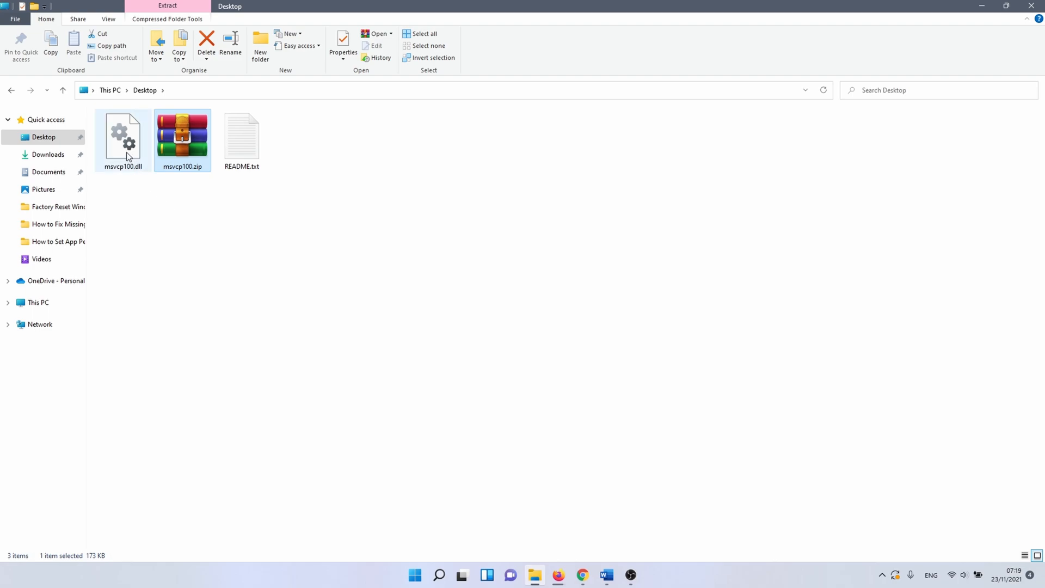
mouse_move(123, 138)
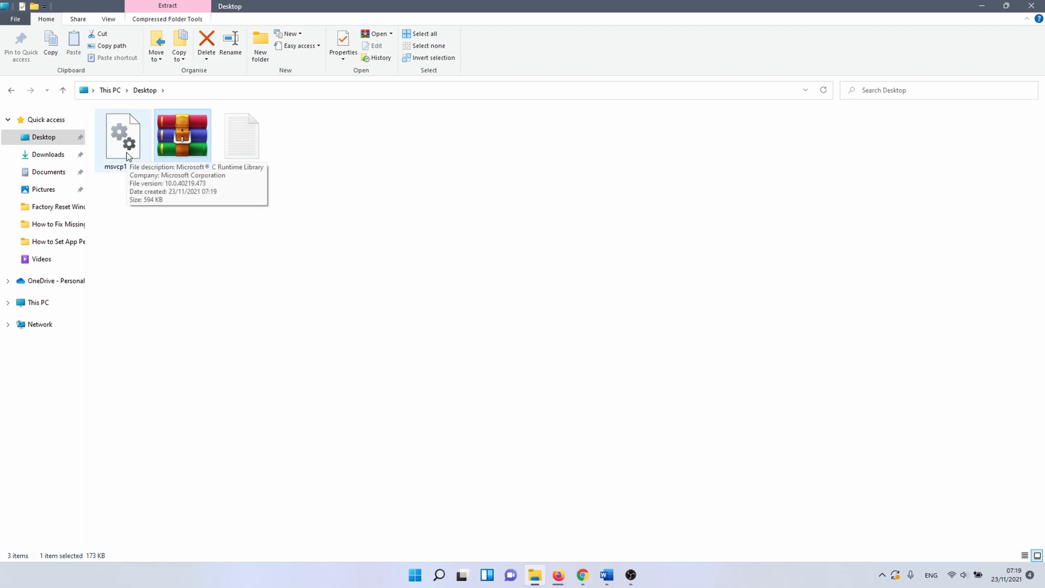
right_click(128, 152)
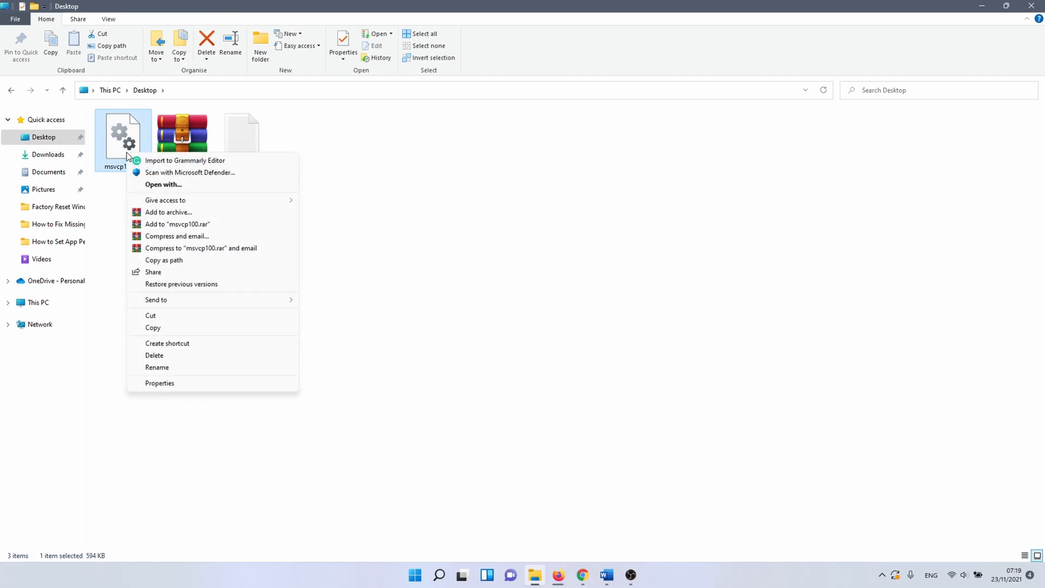
left_click(153, 327)
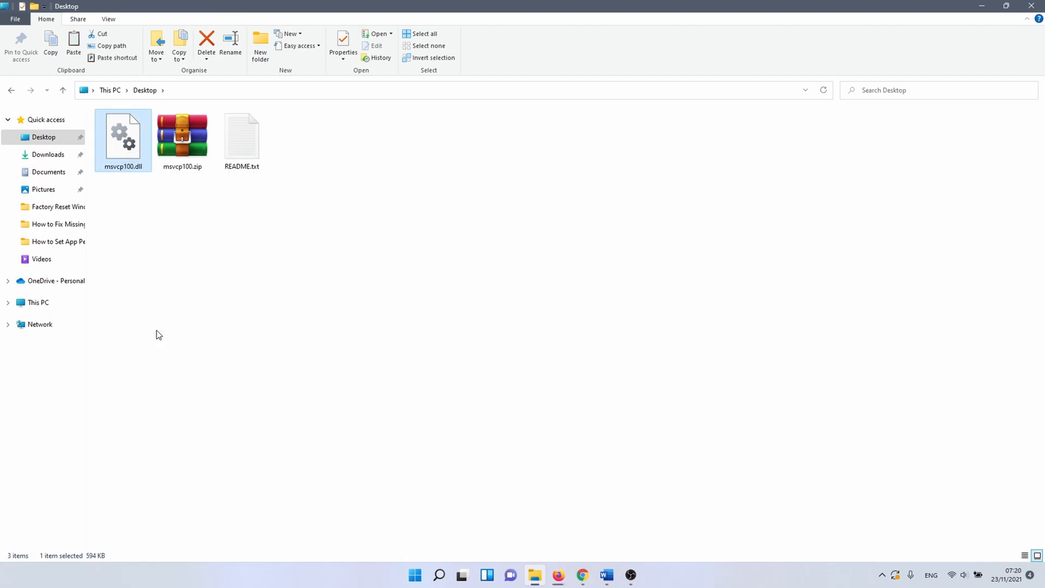
Step: Navigate to C:\Windows\System32 from This PC
left_click(39, 302)
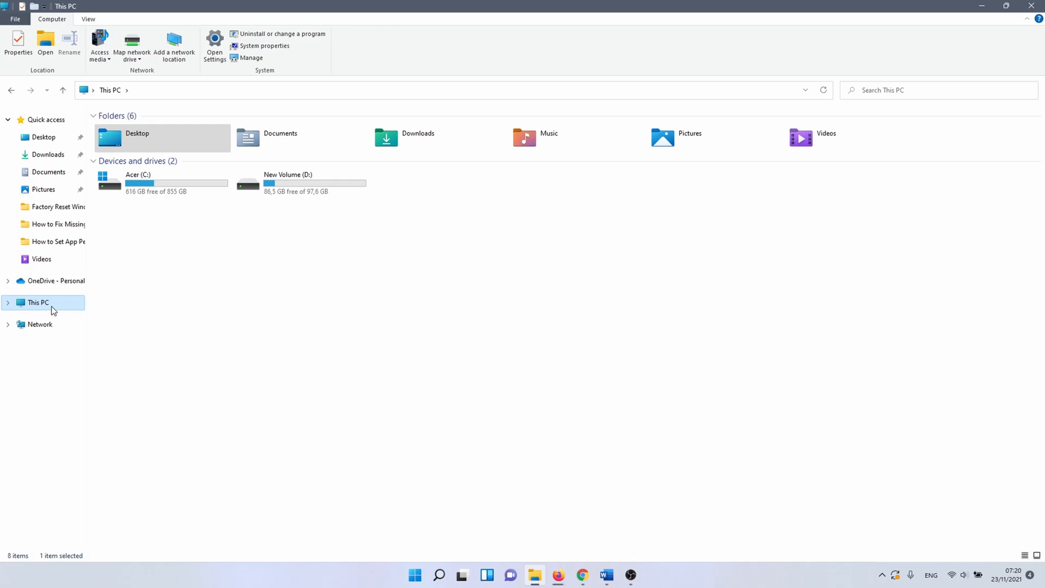
double_click(143, 184)
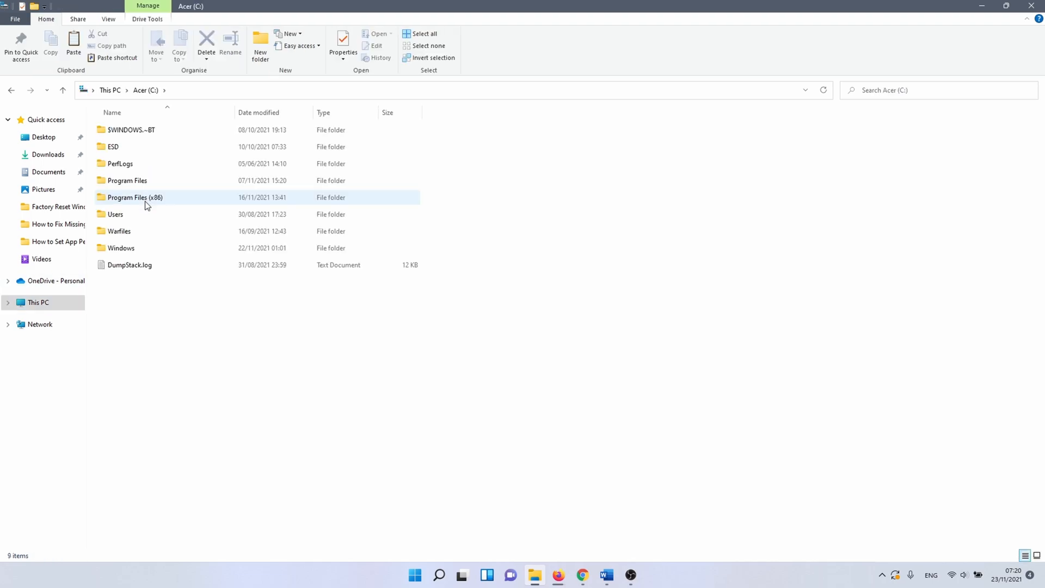
double_click(135, 248)
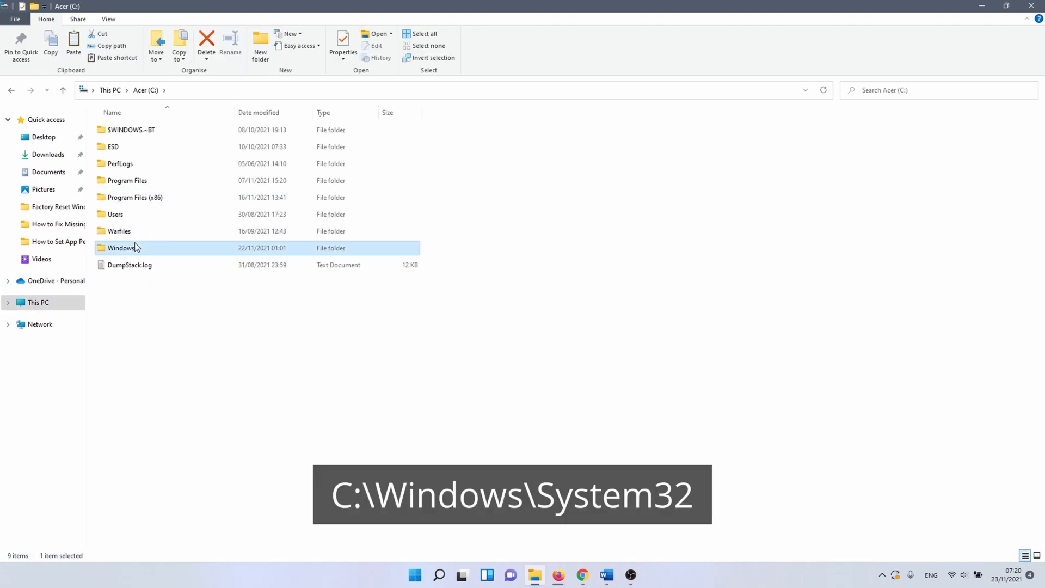
type("s")
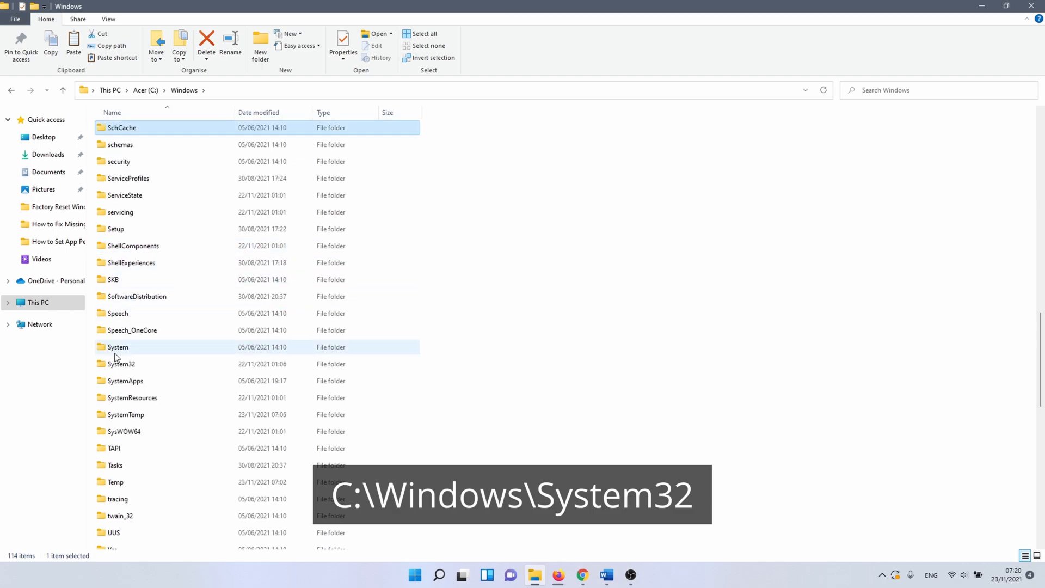
left_click(114, 363)
double_click(116, 363)
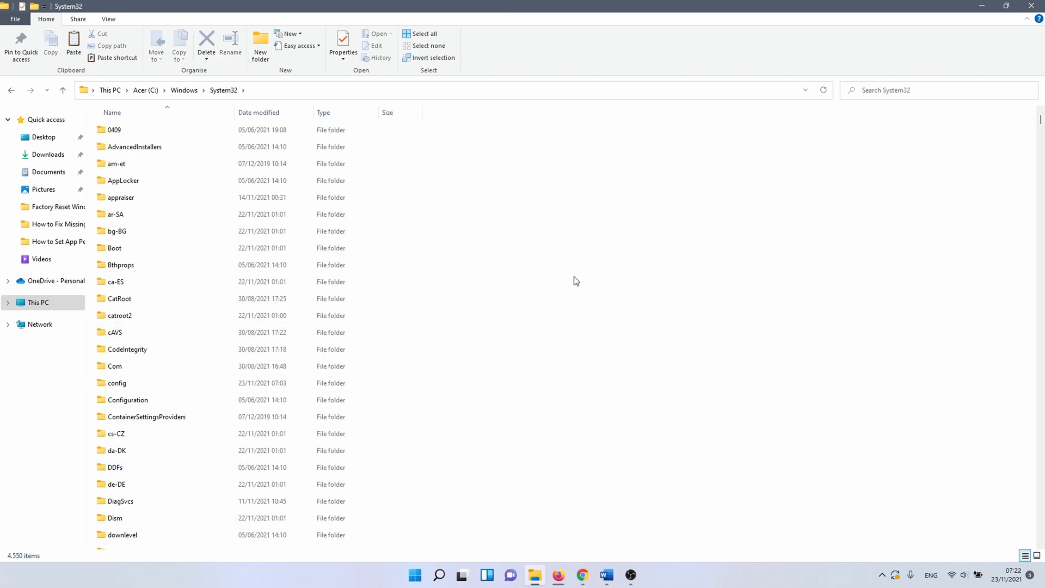
left_click_drag(1037, 123, 1037, 372)
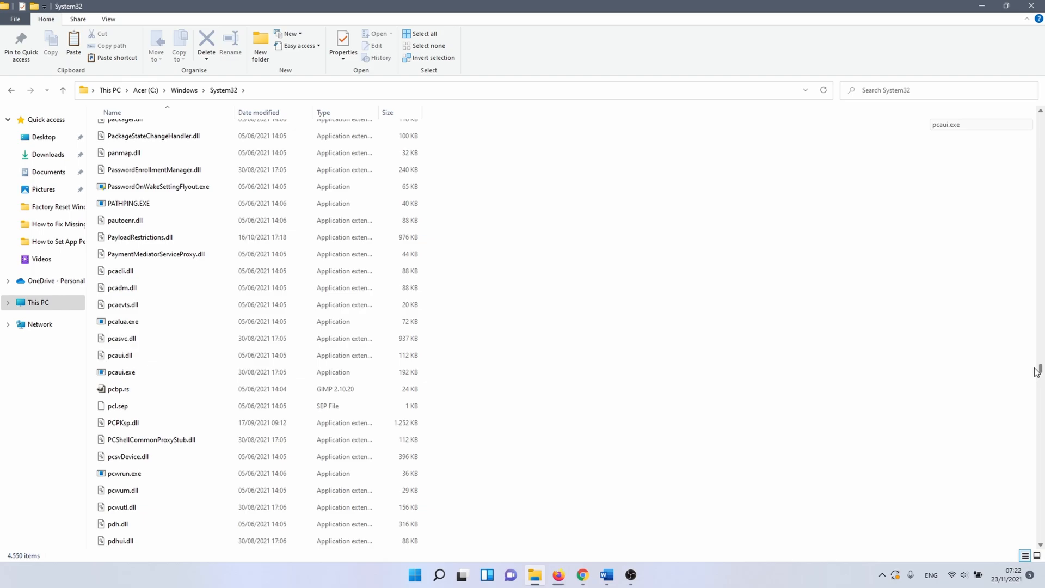
Step: Paste msvcp100.dll into System32, granting administrator permission
right_click(609, 269)
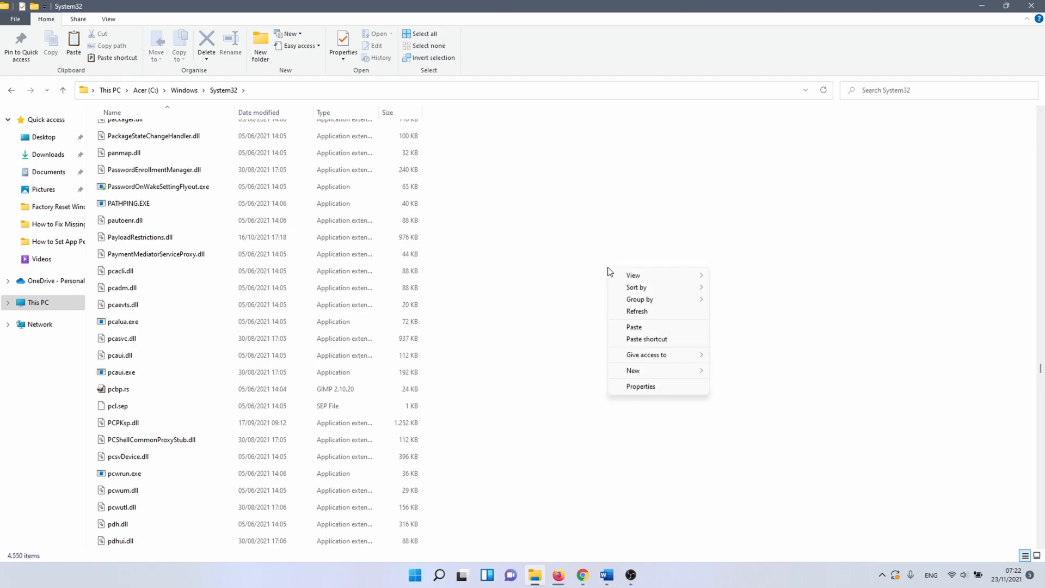
left_click(652, 328)
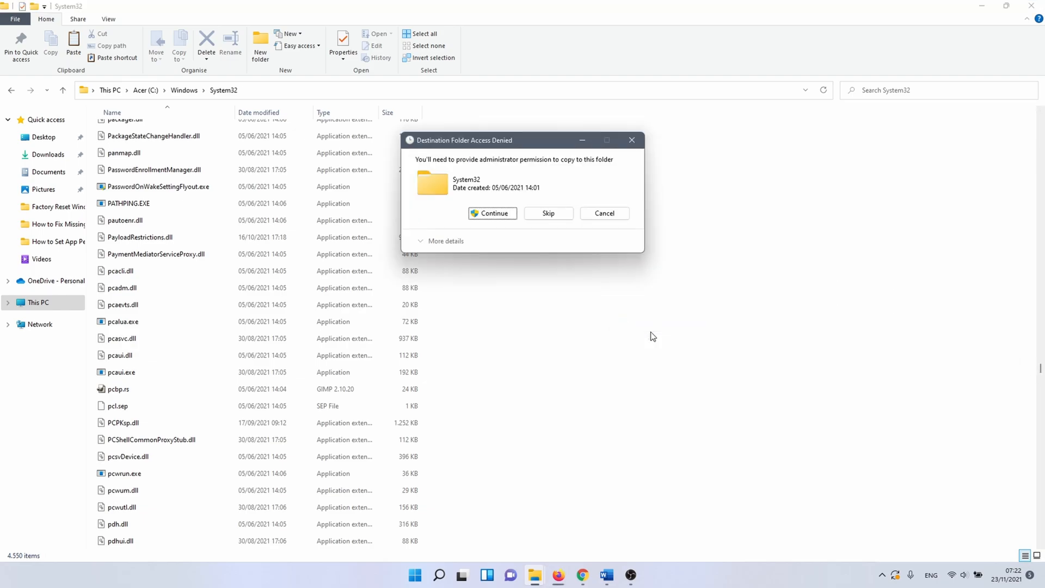
left_click(492, 213)
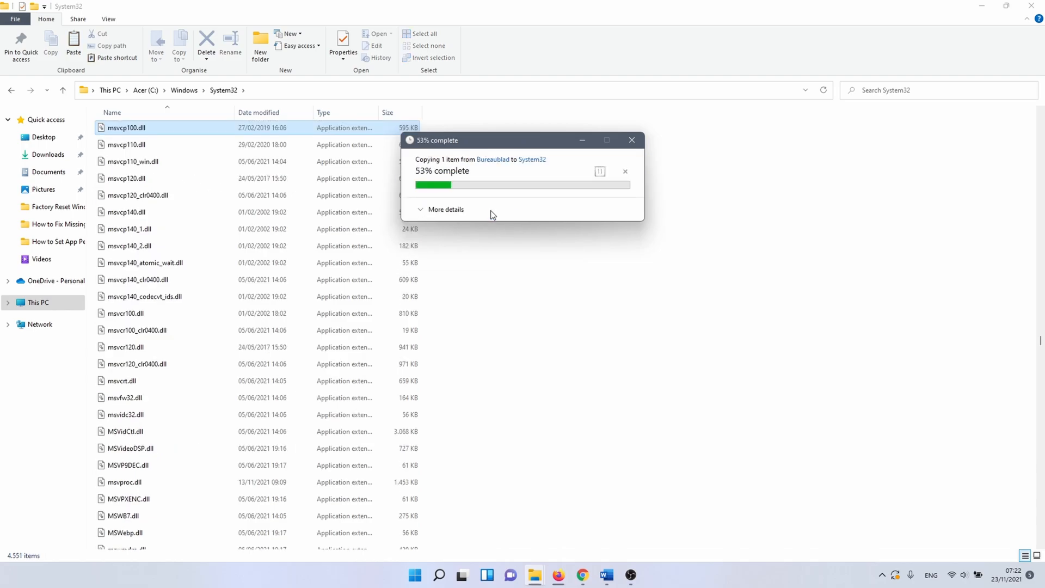